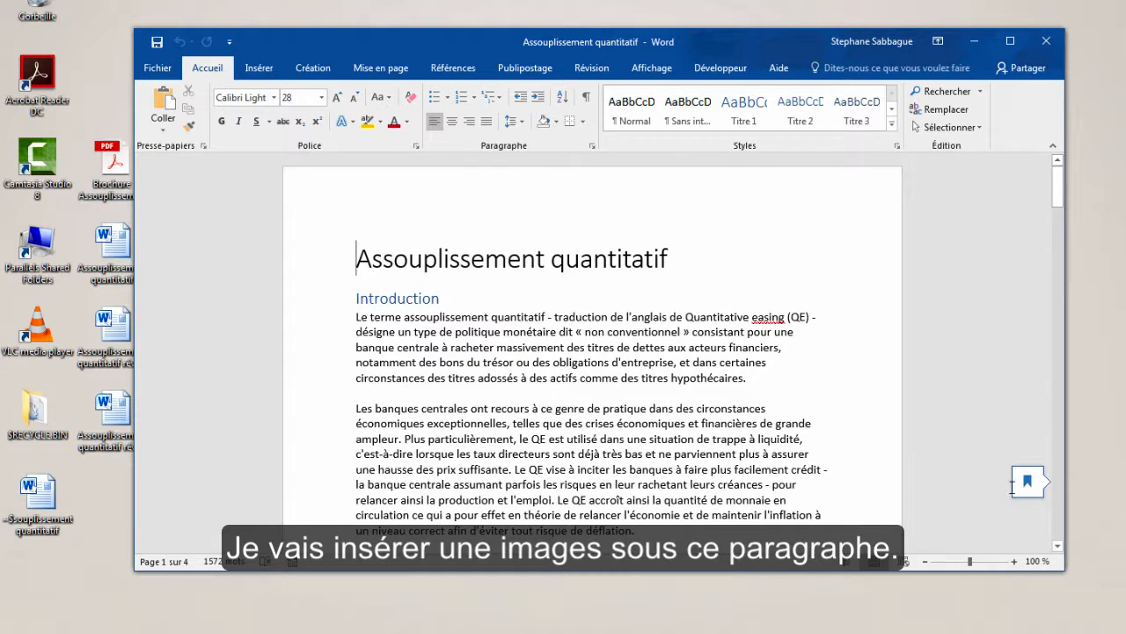
Search Bing online images for "Euros" to insert at the blank line below the first Introduction paragraph.
click(433, 392)
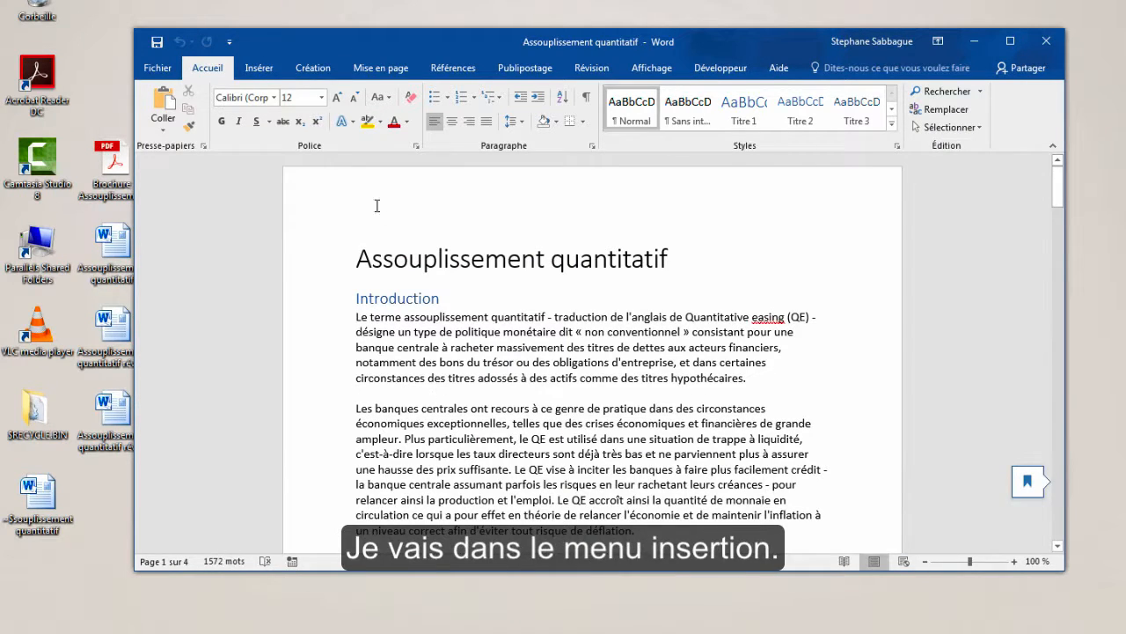
click(259, 70)
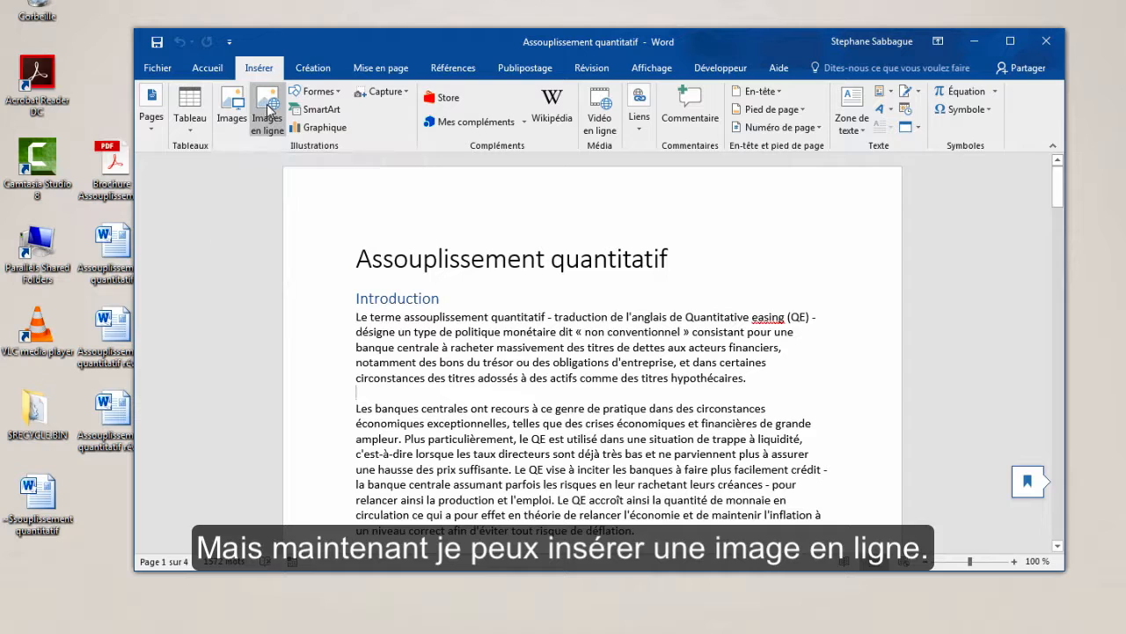
click(269, 110)
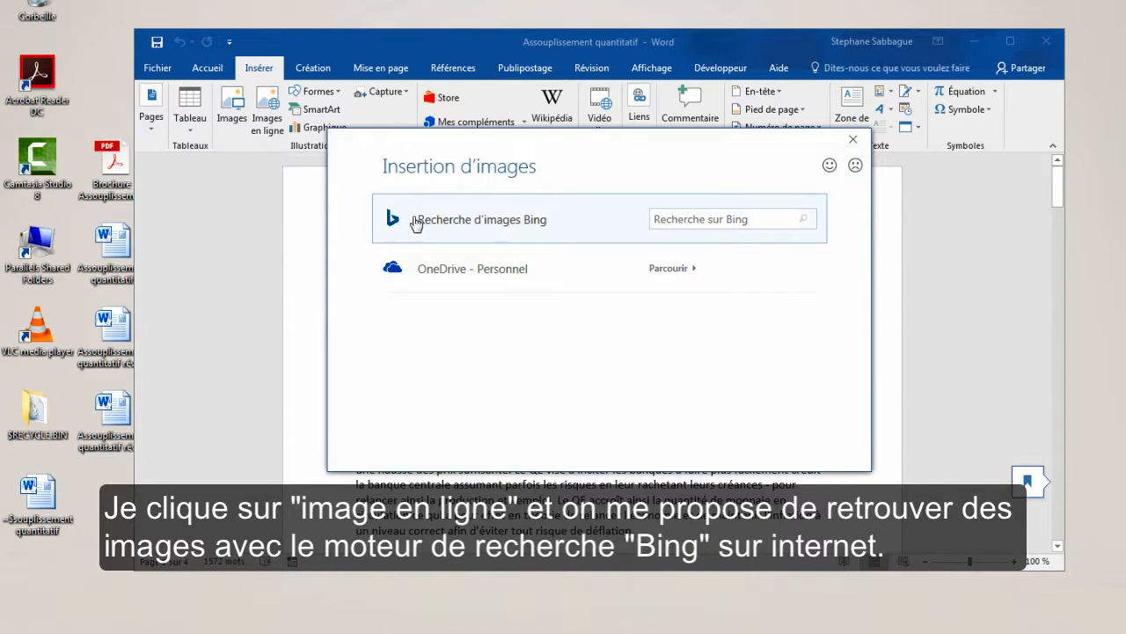
click(680, 222)
text(Eu)
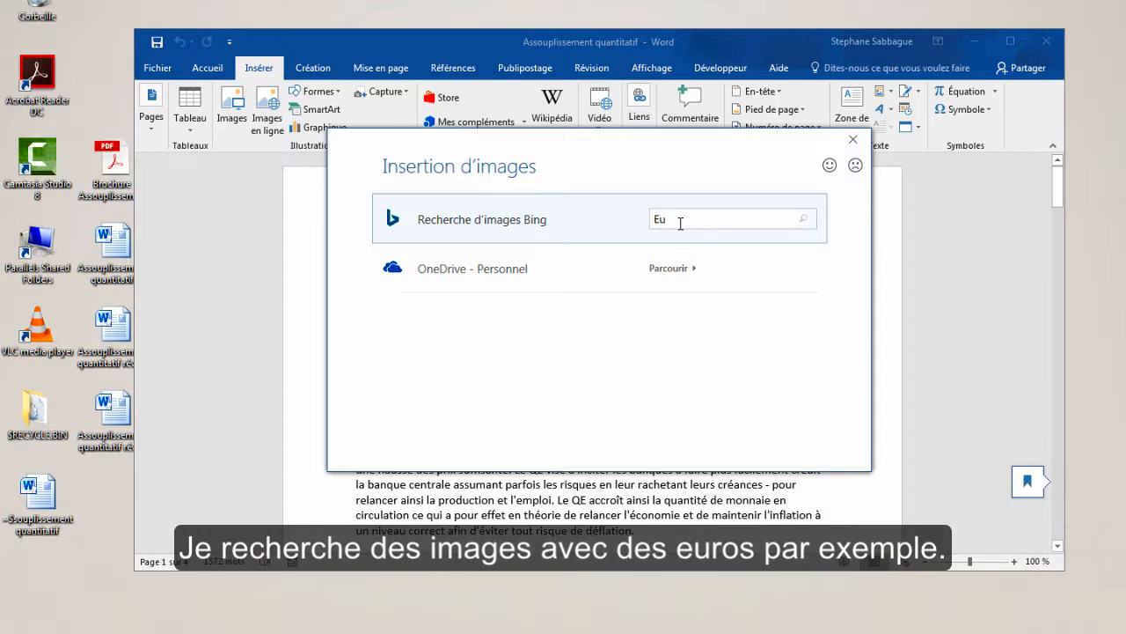
text(ros)
key(Return)
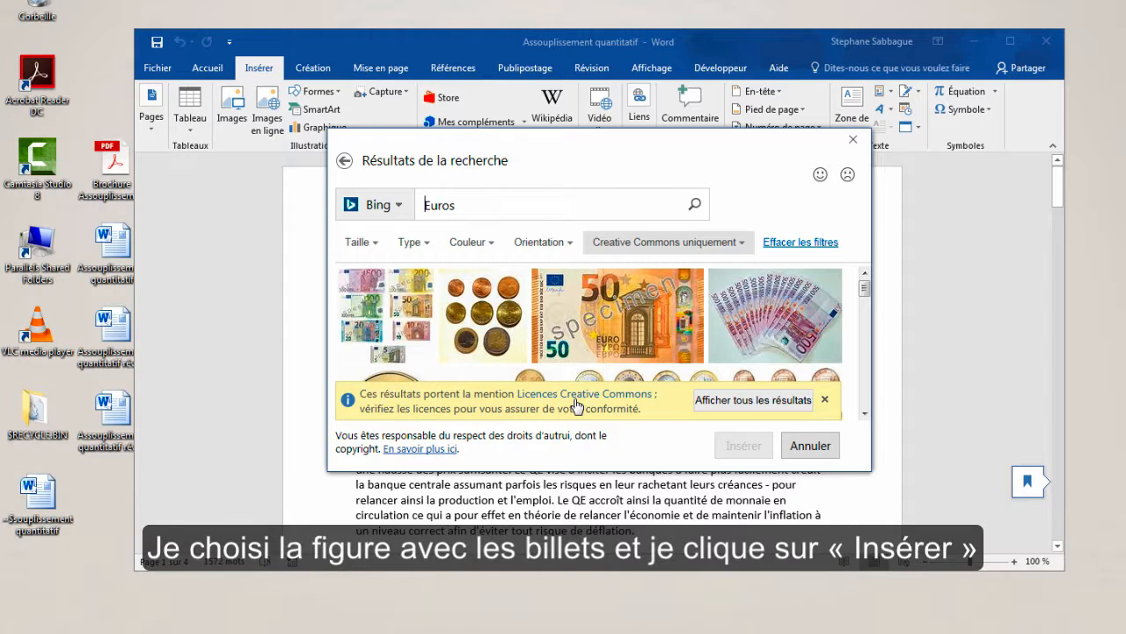
Insert the picture of the assorted euro banknotes and scale it proportionally to about 12.95 × 12.75 cm.
click(388, 327)
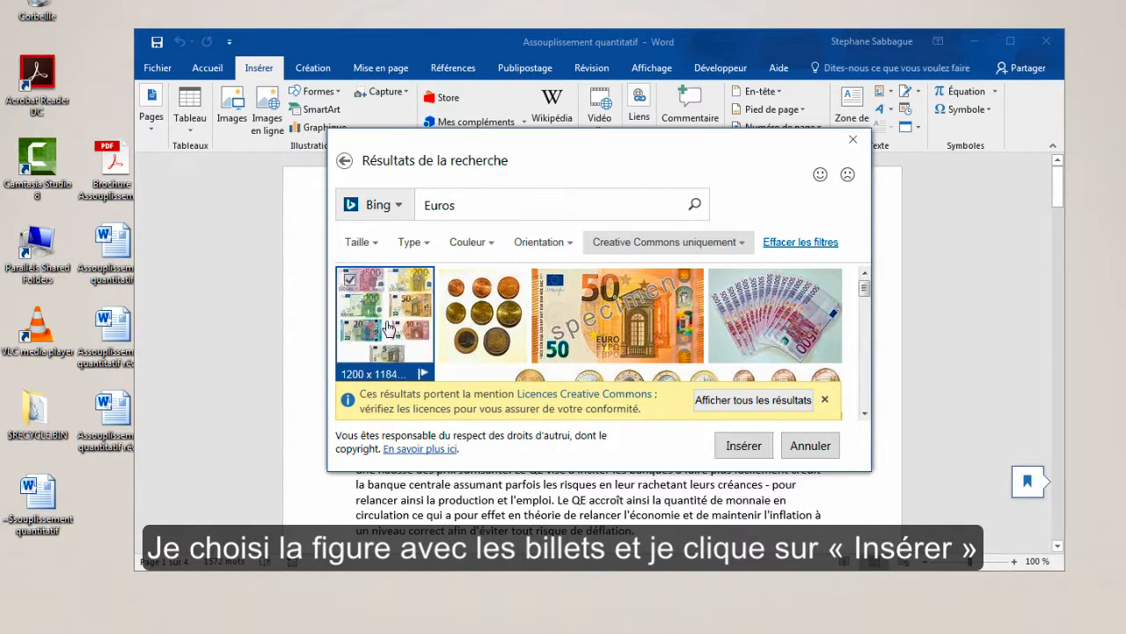
click(753, 447)
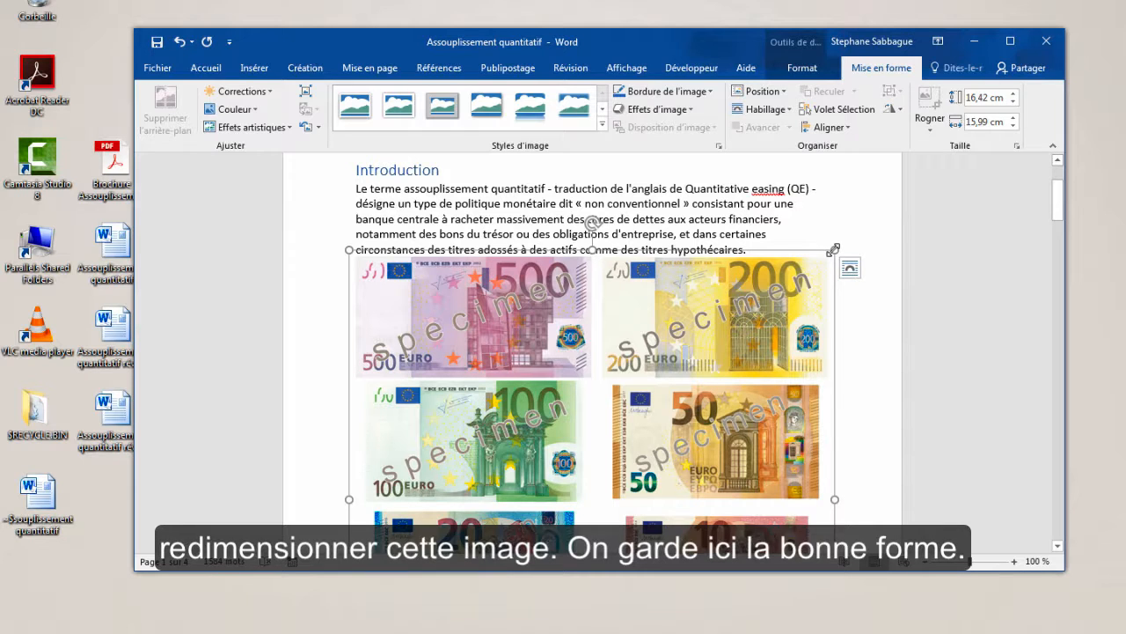
drag(834, 250, 732, 359)
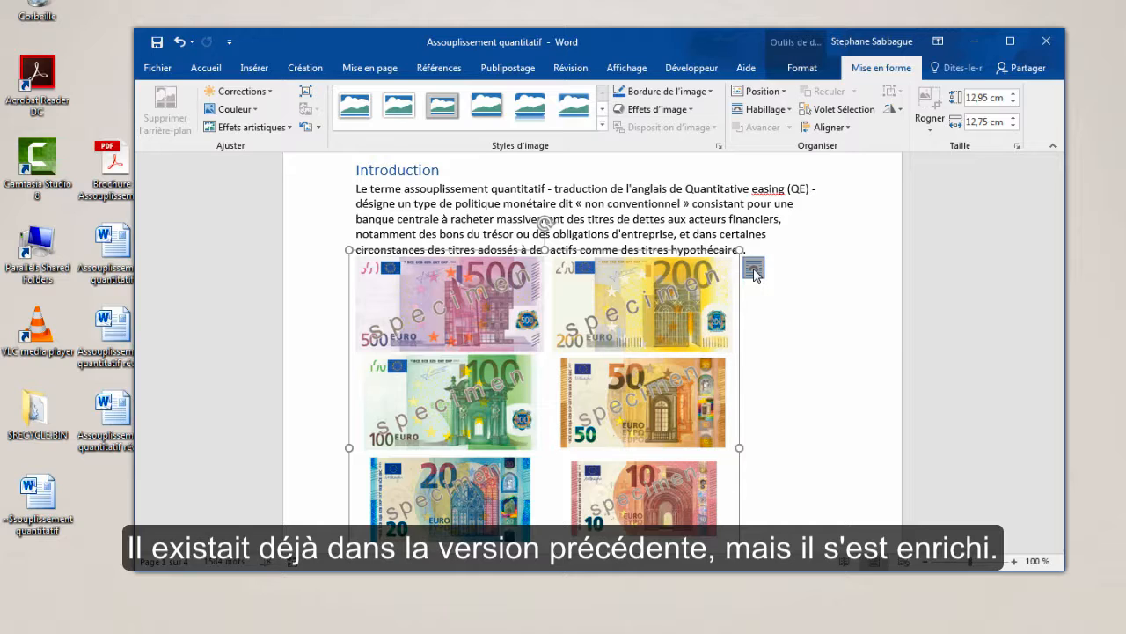
Set the banknote picture's layout to top-and-bottom text wrapping with its position fixed on the page.
click(753, 270)
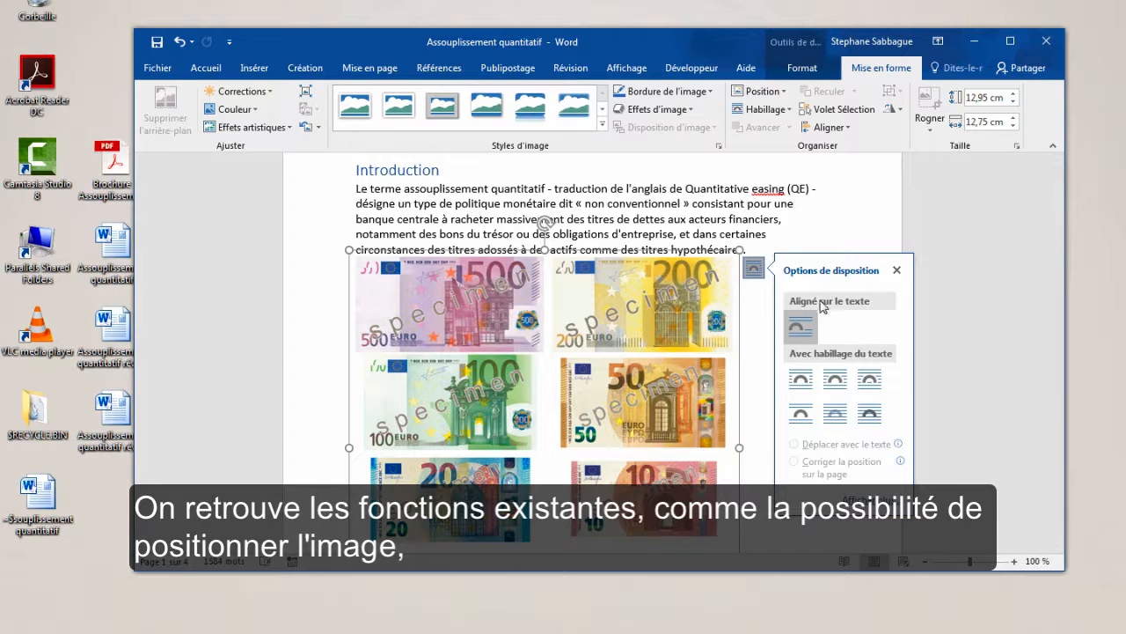
click(799, 380)
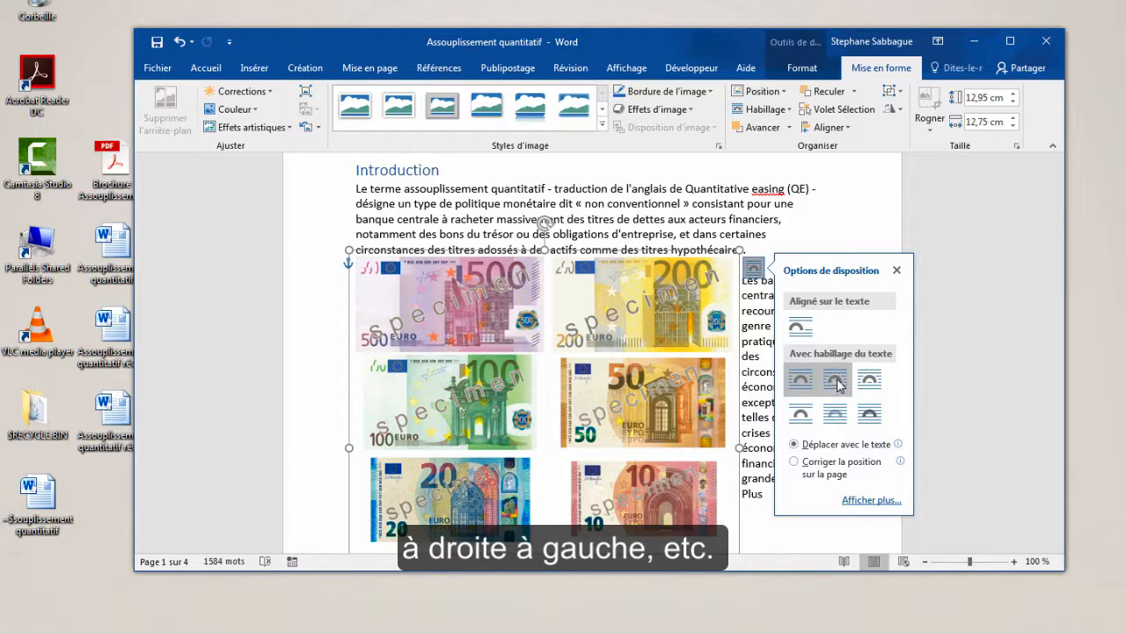
click(836, 380)
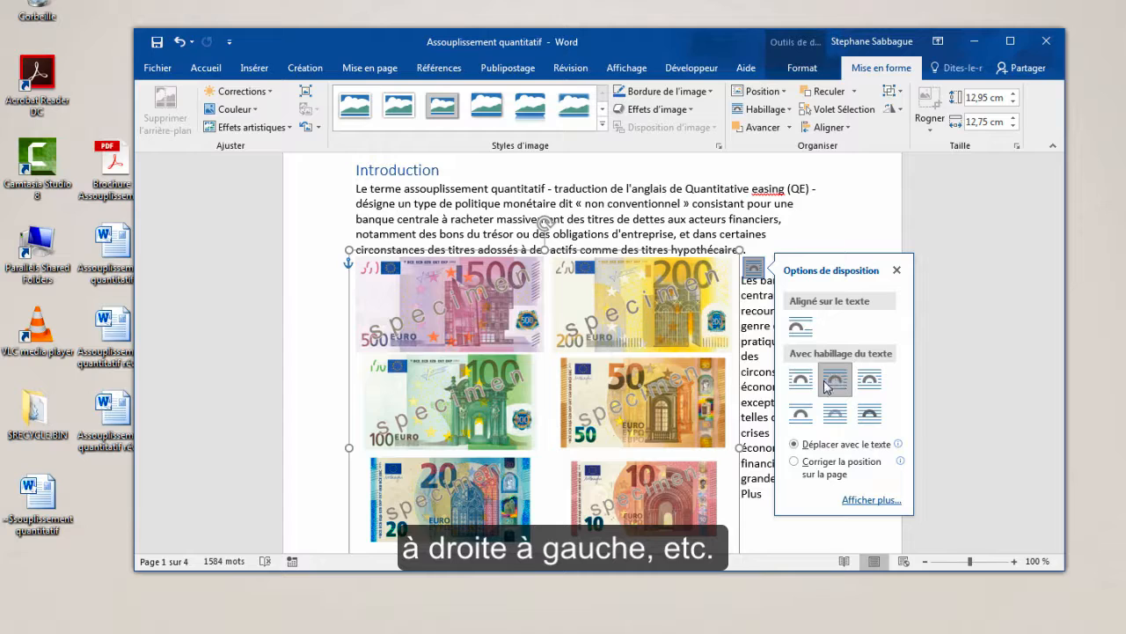
click(799, 419)
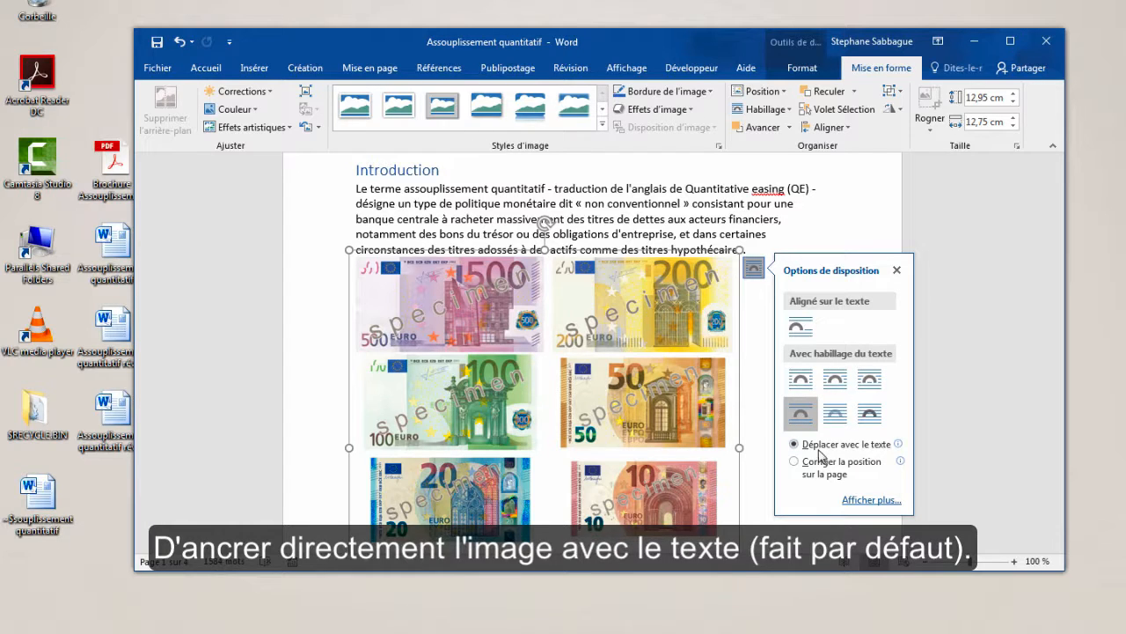
mouse_move(897, 445)
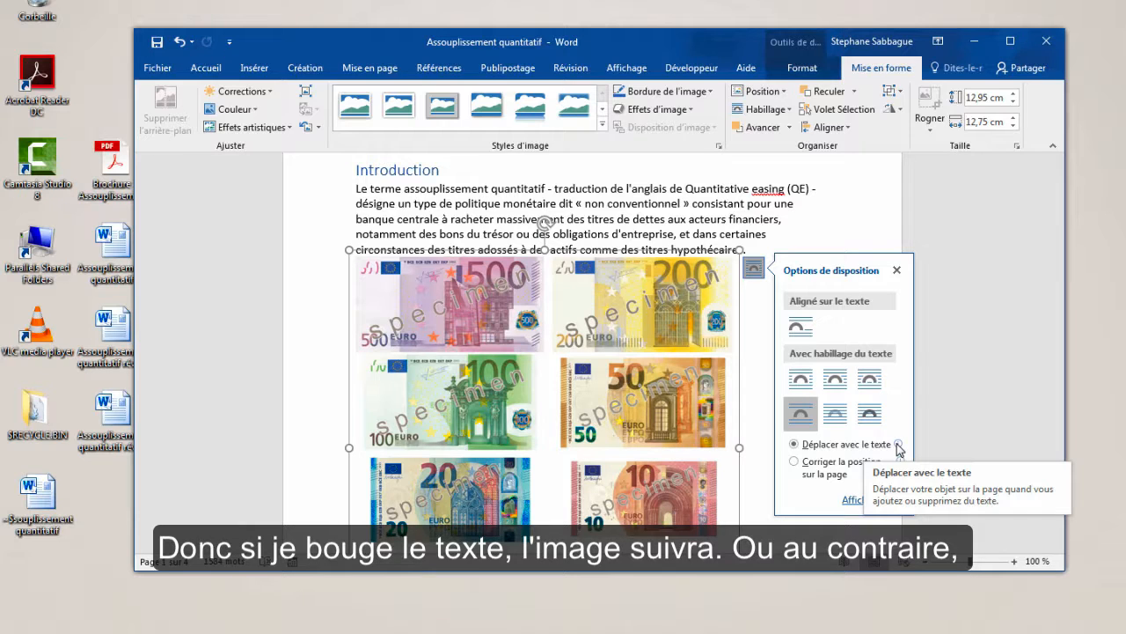
click(815, 470)
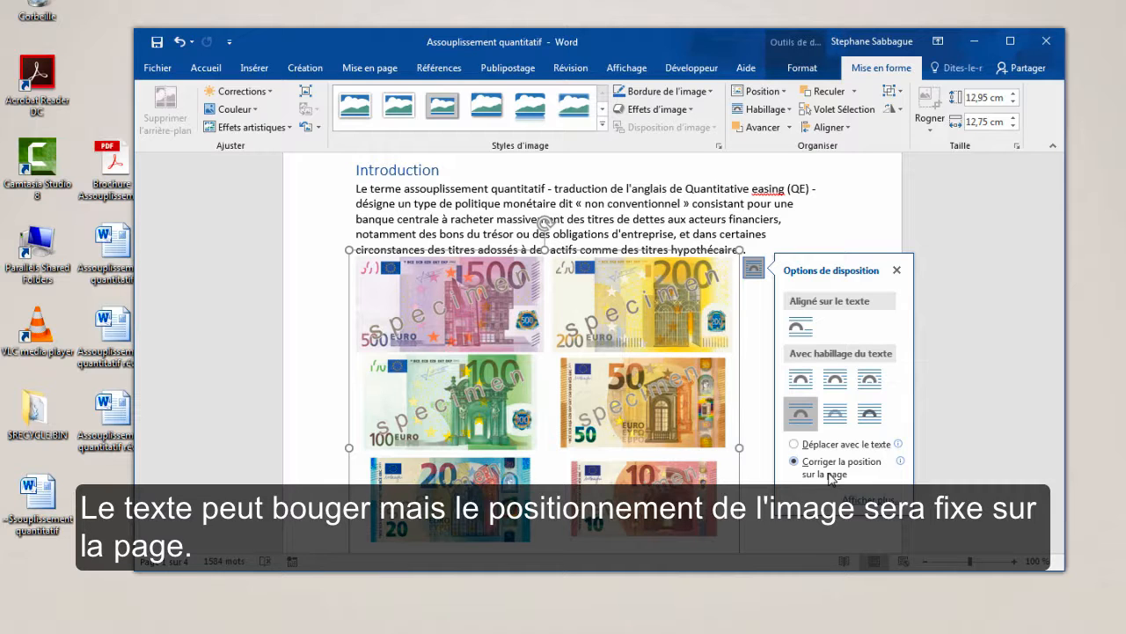
click(829, 244)
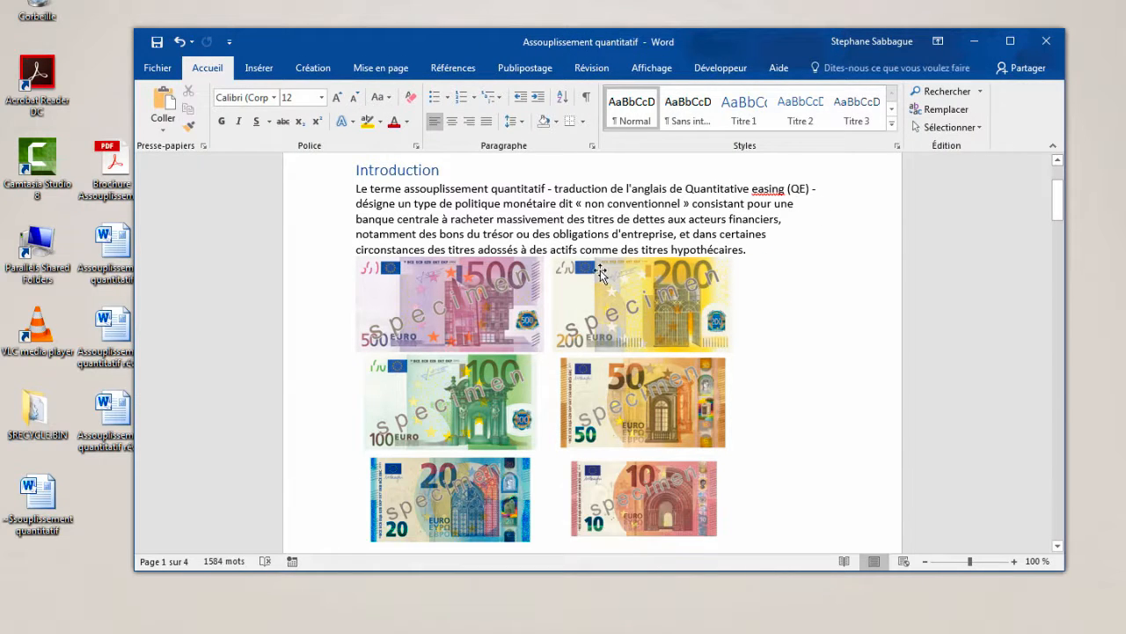
Apply the rotated picture style with a white border and shadow to the banknote picture.
click(600, 270)
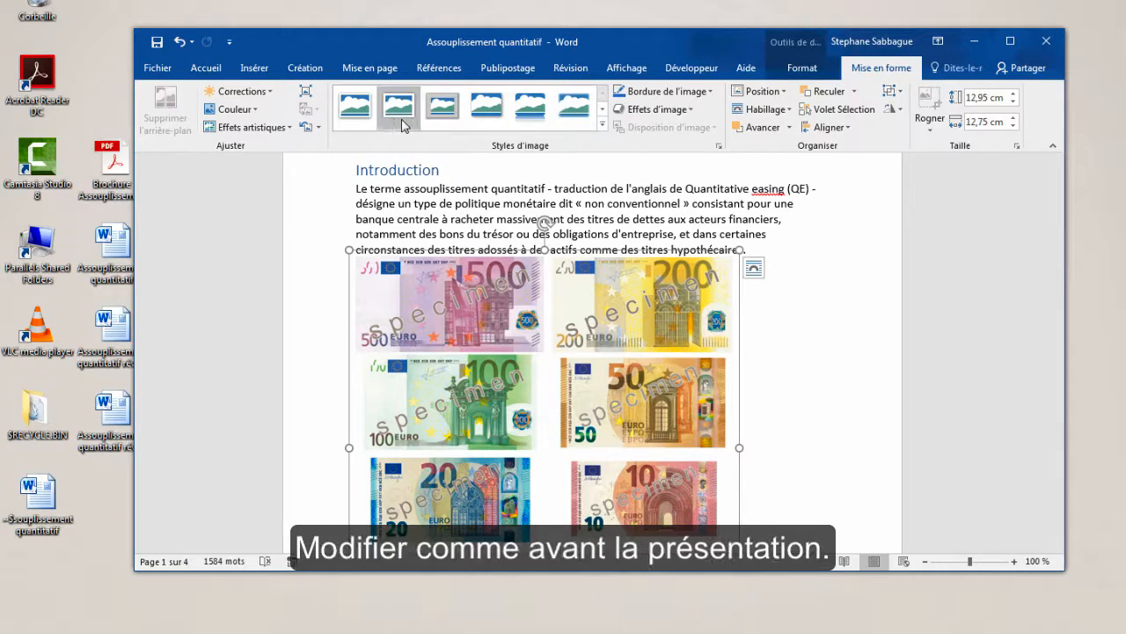
click(602, 128)
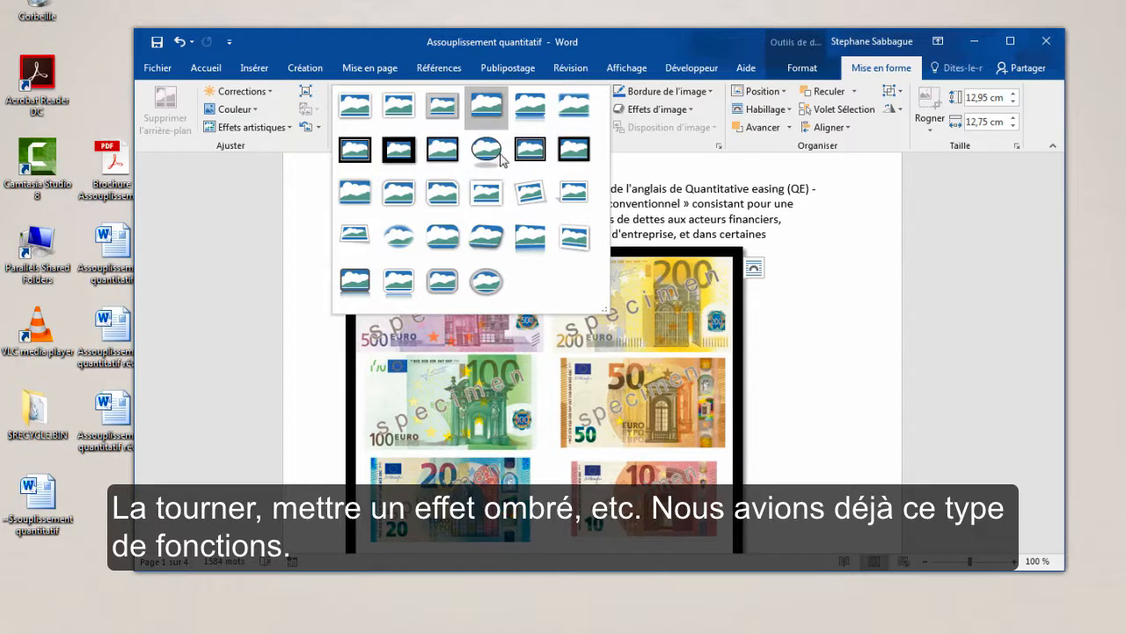
click(528, 192)
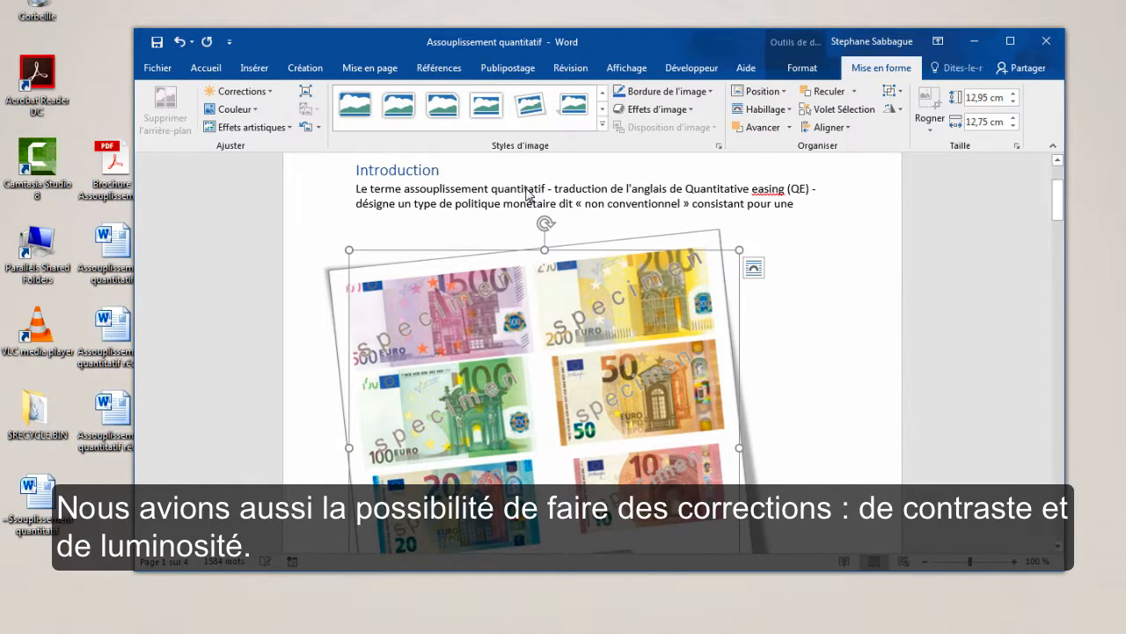
click(272, 92)
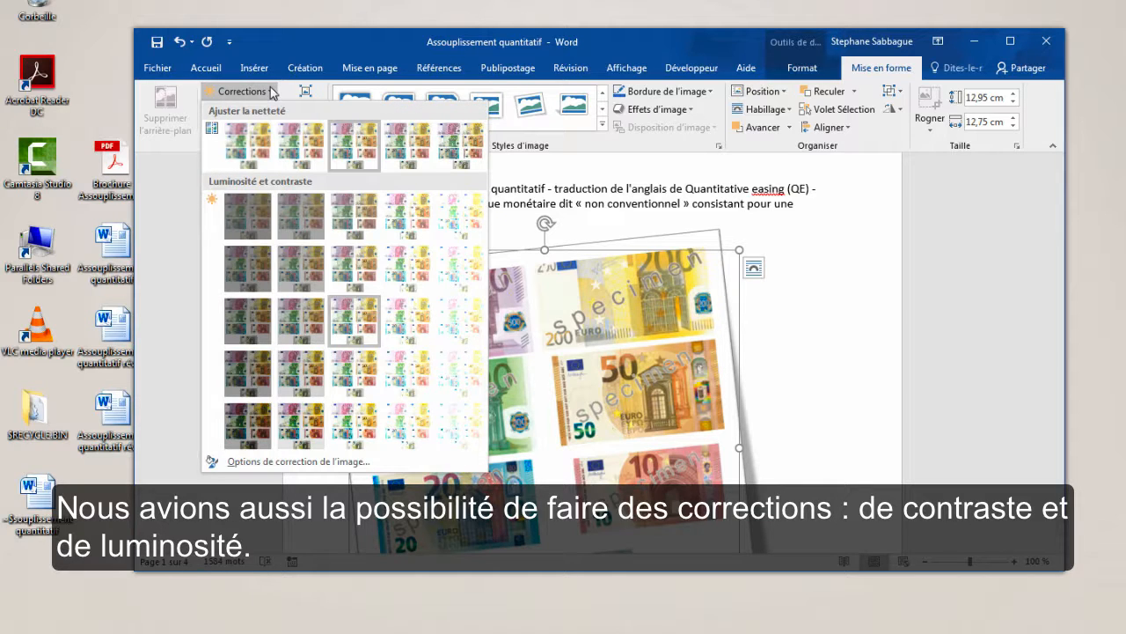
click(272, 92)
click(254, 110)
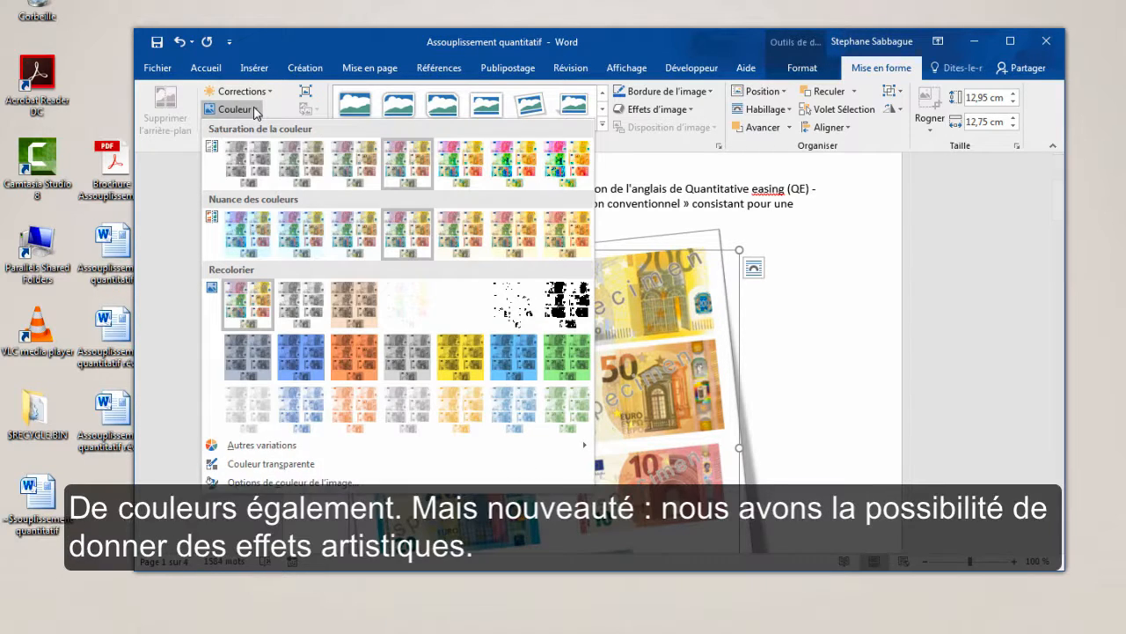
click(255, 110)
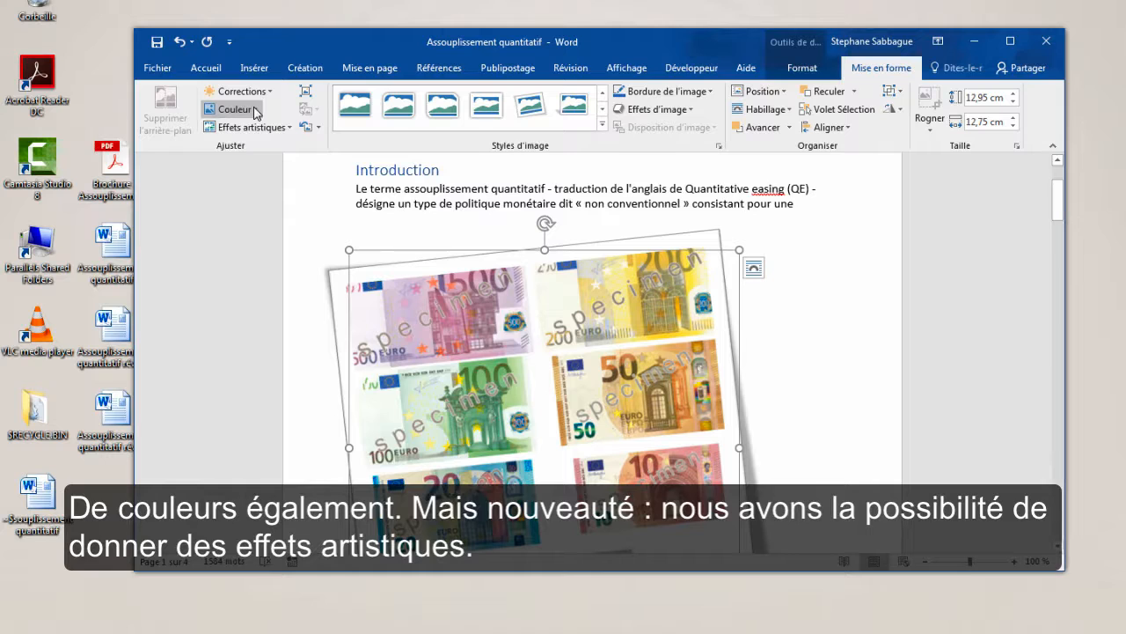
Apply the photocopy-style artistic effect to the banknote picture and deselect it.
click(289, 129)
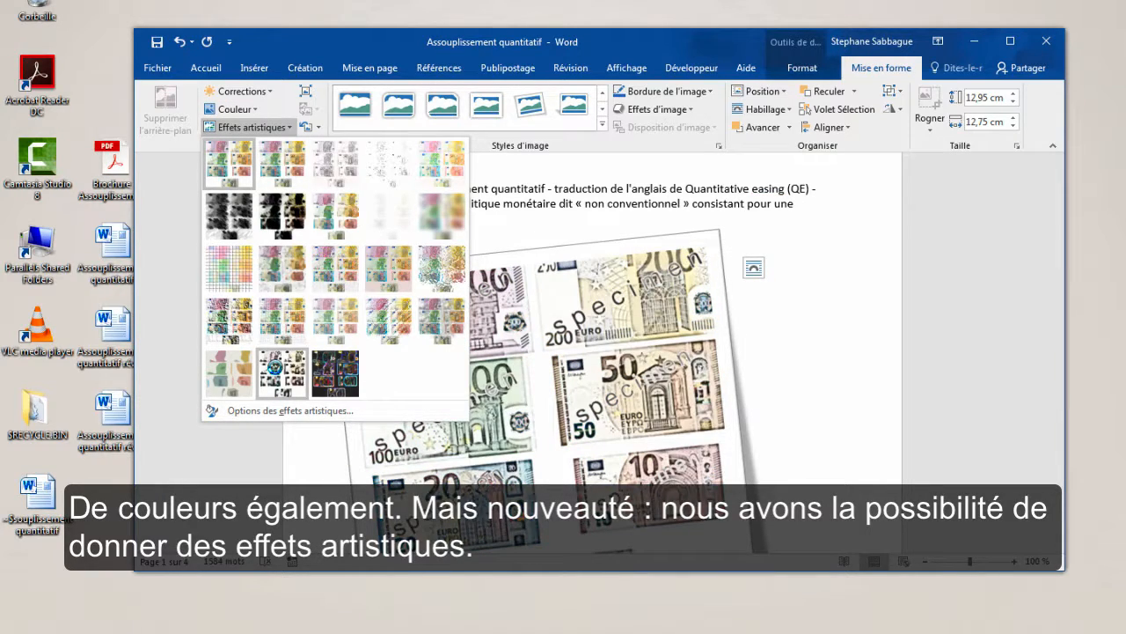
click(276, 373)
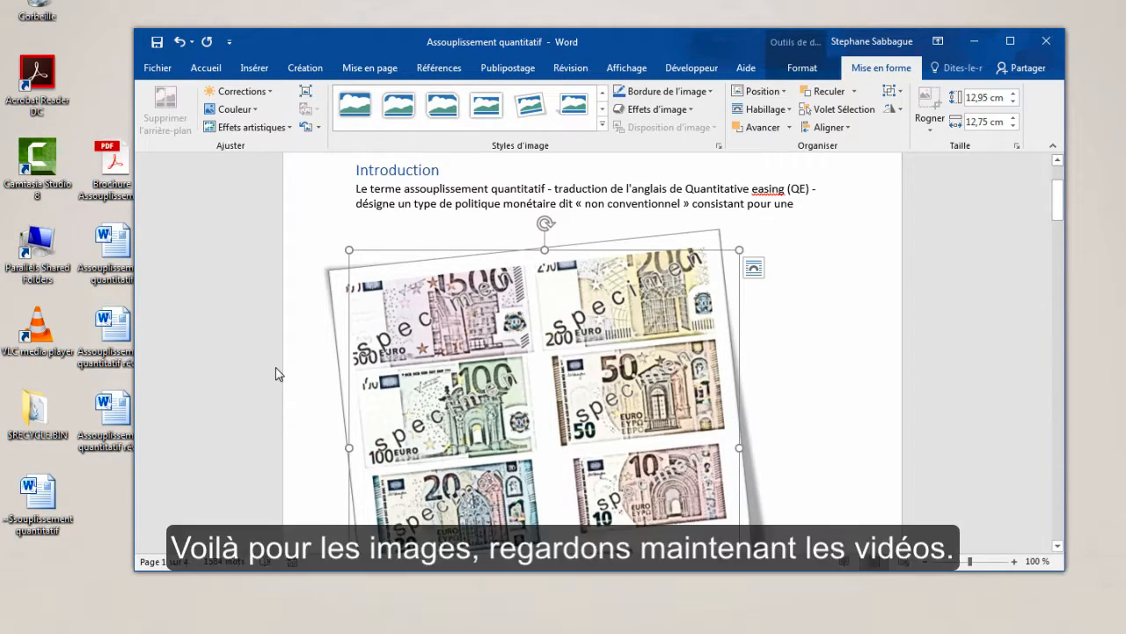
click(770, 324)
Search YouTube online videos for "euros" to insert before the paragraph starting "Le quantitative easing" on page 2.
scroll(771, 325, down, 10)
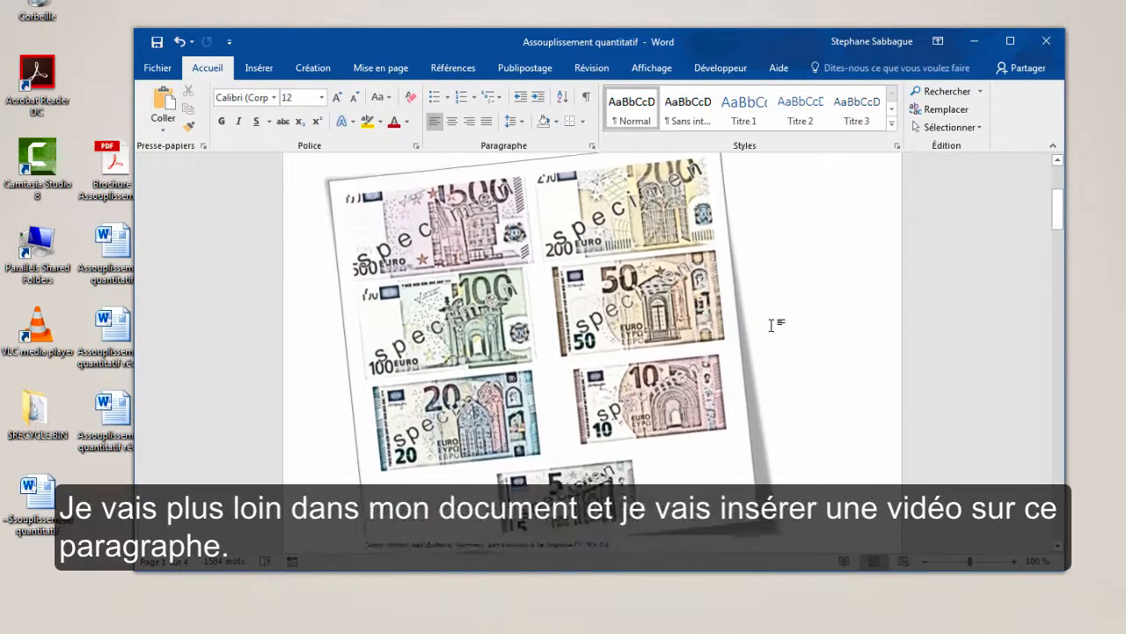
scroll(772, 326, down, 5)
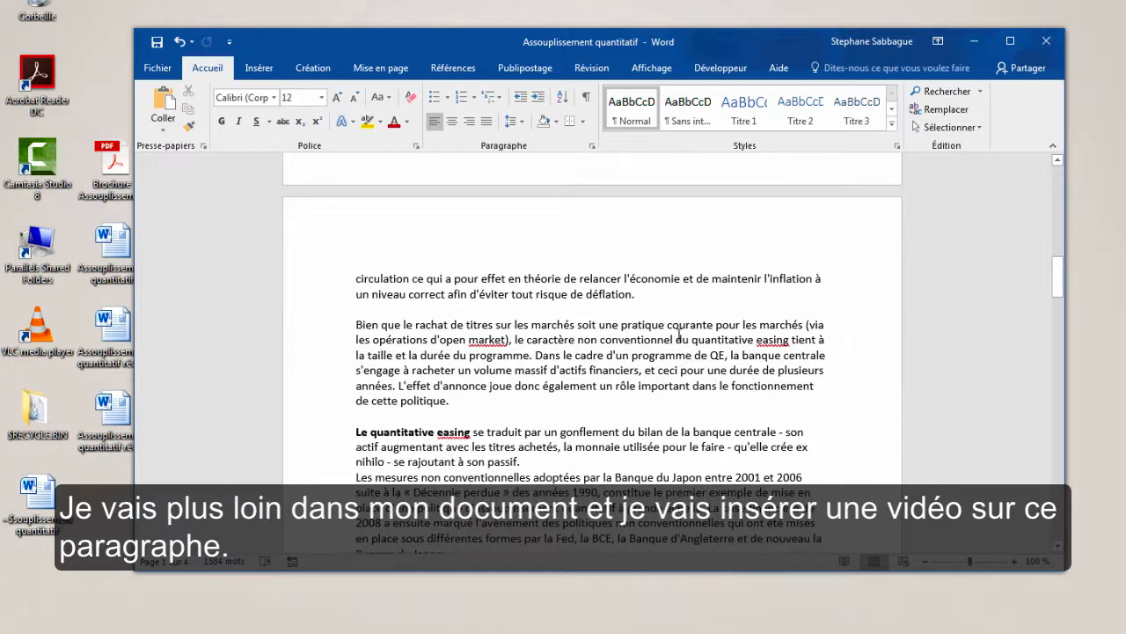
scroll(450, 380, down, 3)
scroll(450, 380, down, 1)
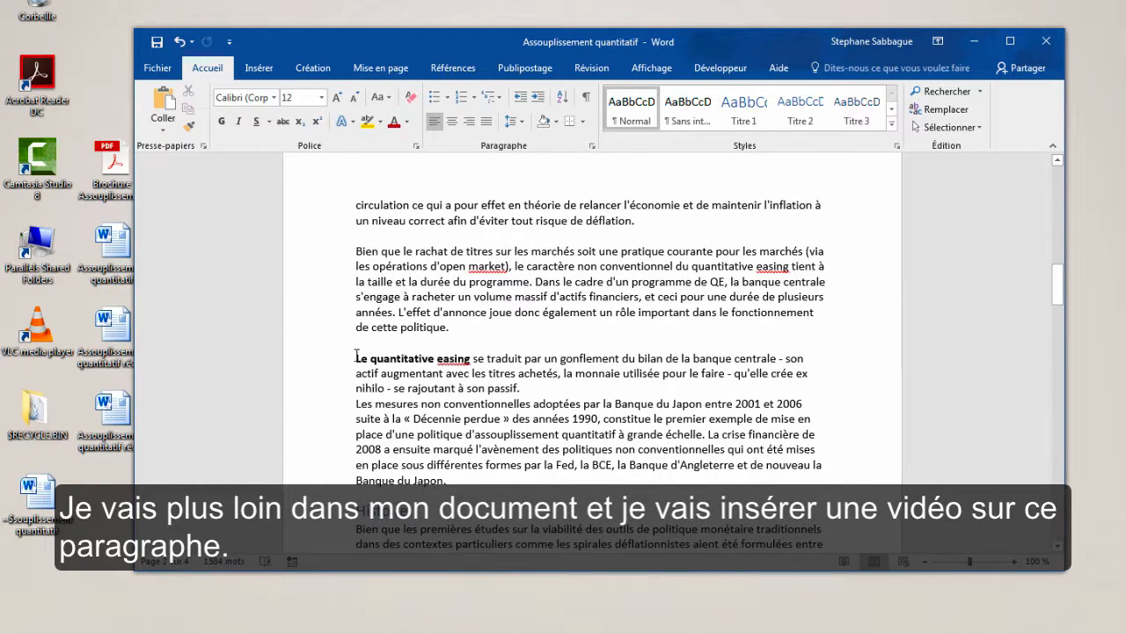
click(354, 357)
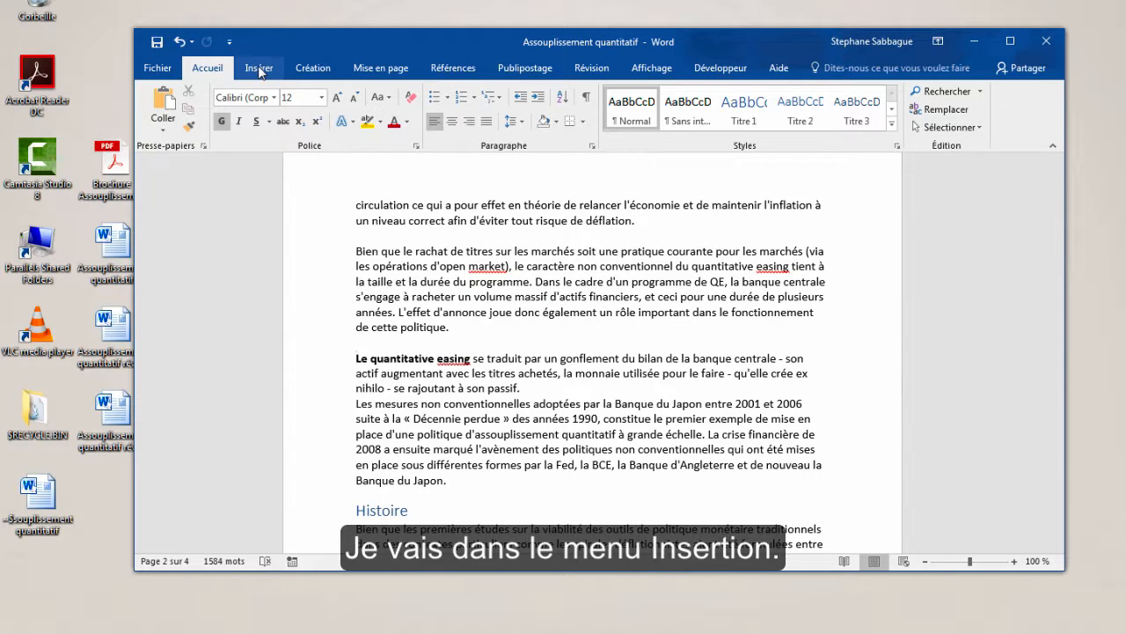
click(257, 67)
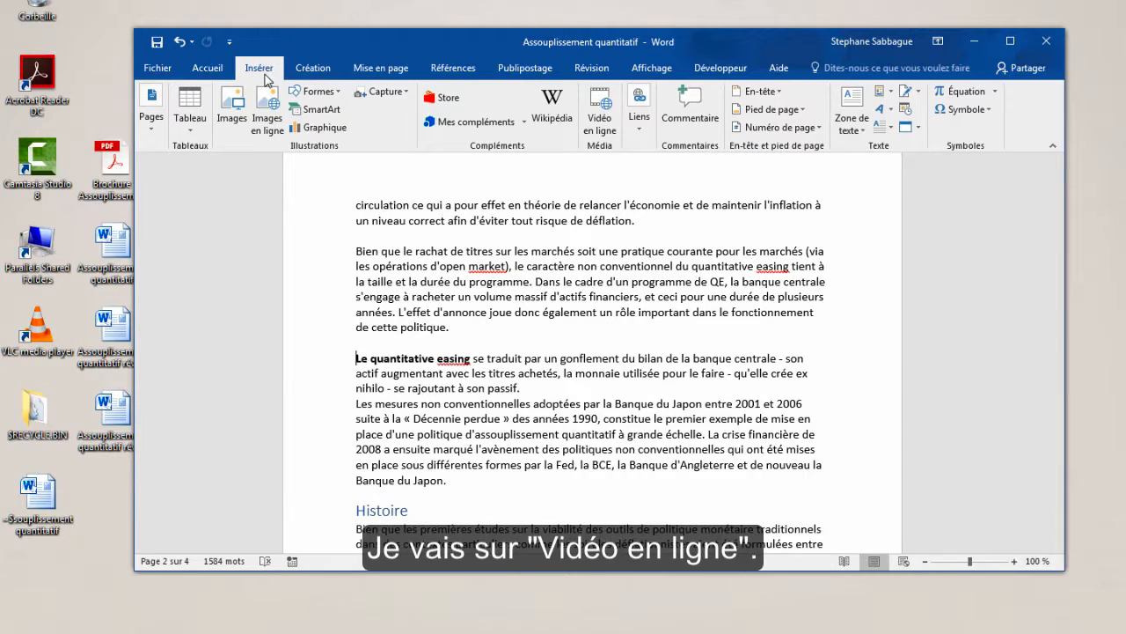
click(598, 129)
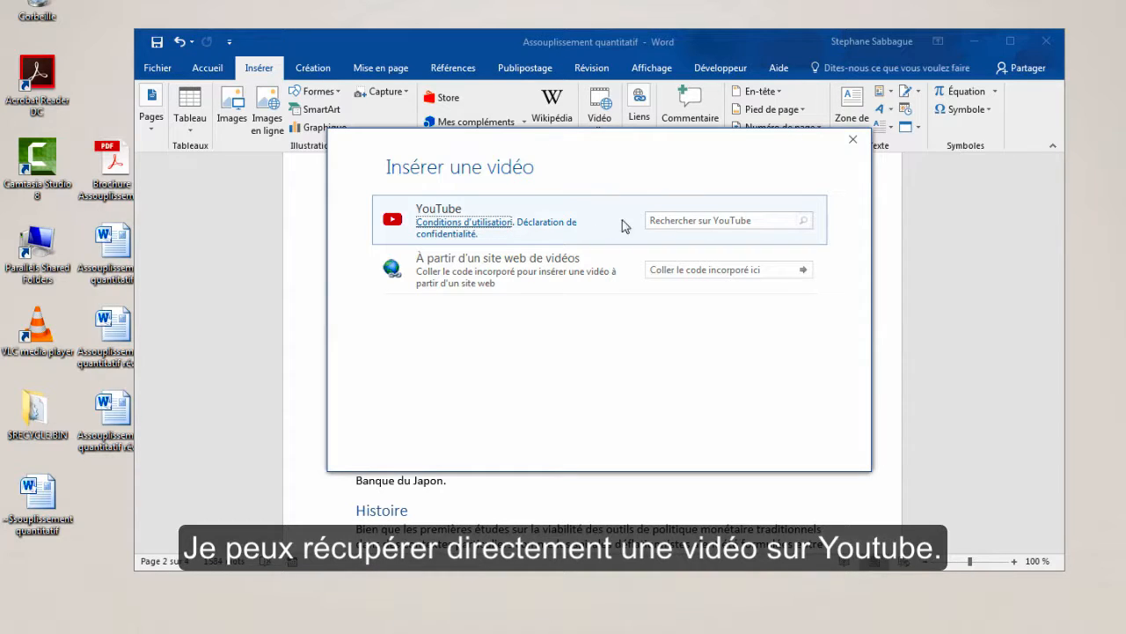
click(697, 221)
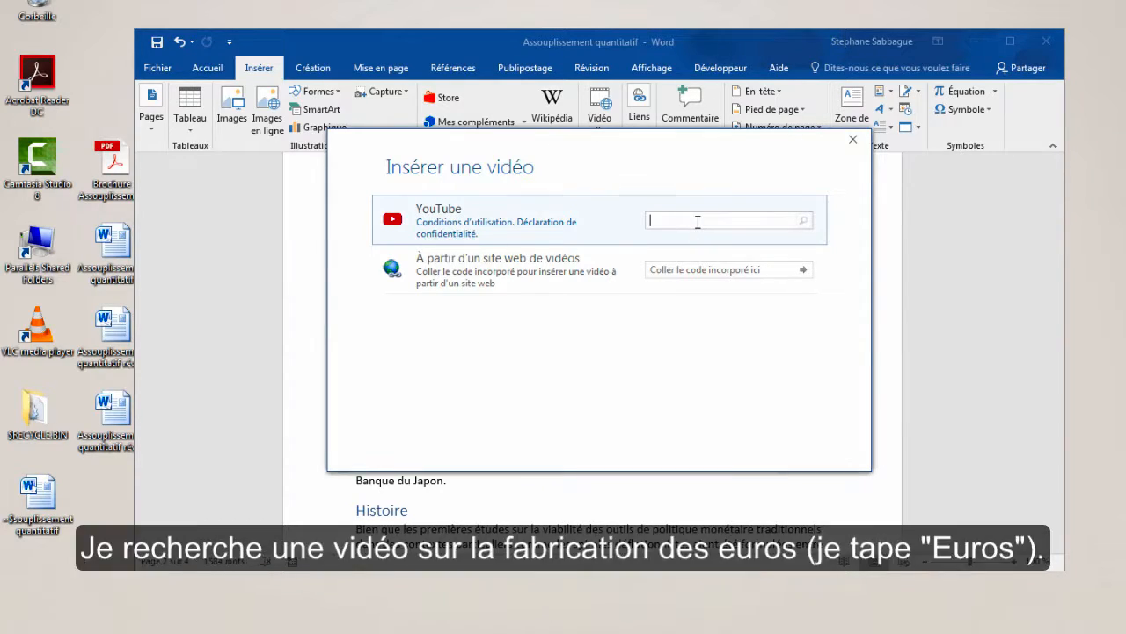
text(euros)
key(Return)
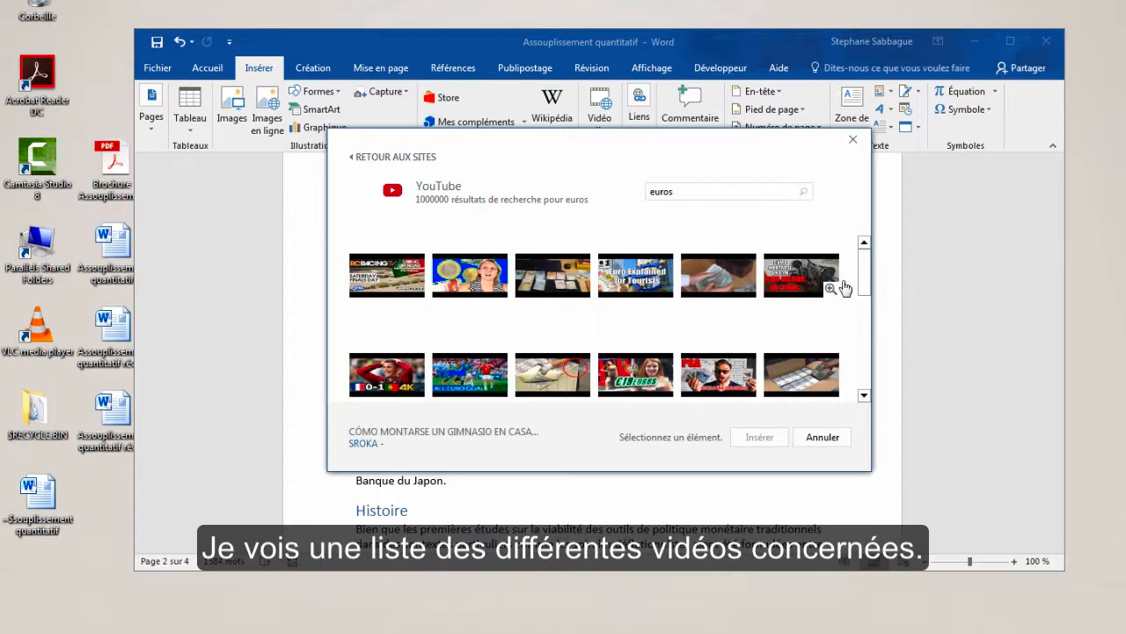
Insert the video "How Money Is Made - Making of the New 20 Euro" from the results and deselect it.
mouse_move(869, 275)
mouse_down()
mouse_move(870, 312)
mouse_move(867, 291)
mouse_up()
mouse_move(811, 288)
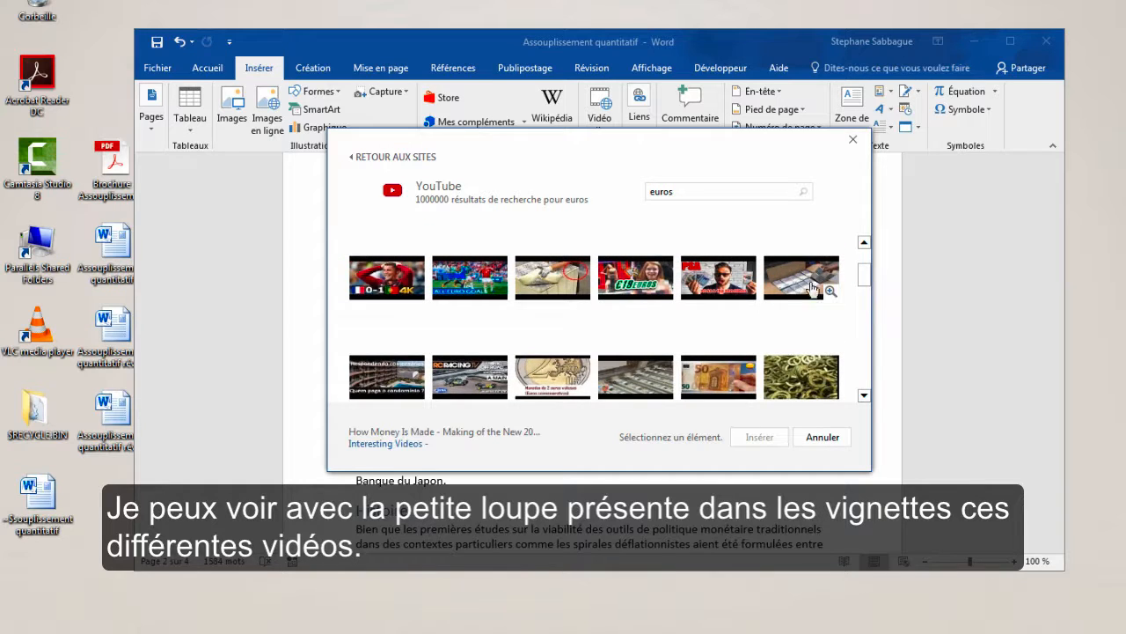
click(809, 288)
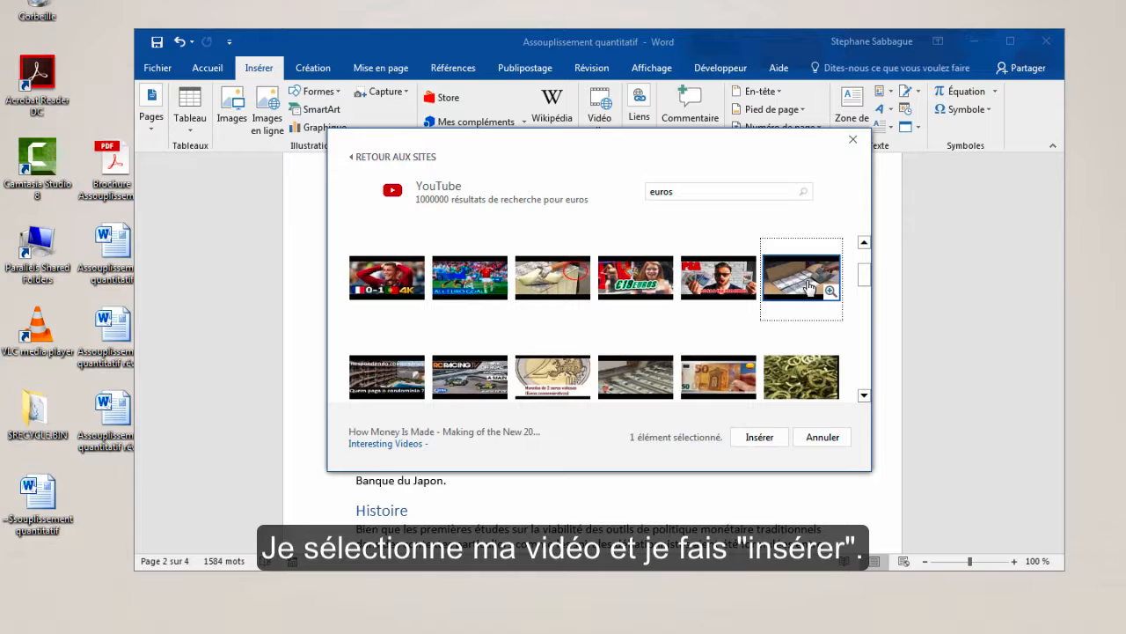
click(770, 437)
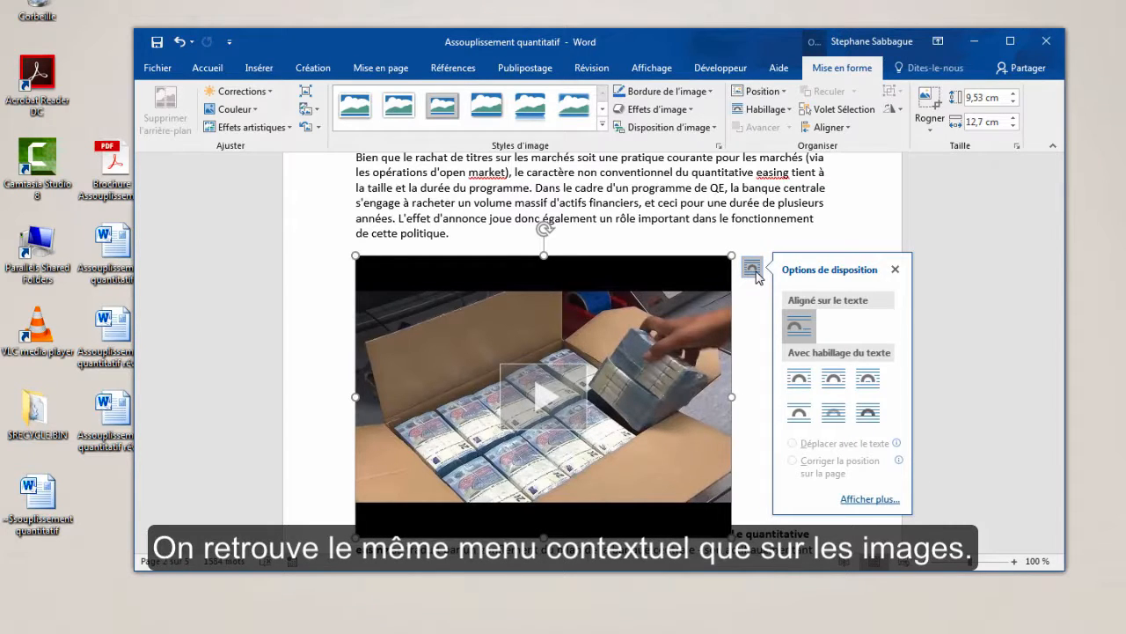
click(747, 314)
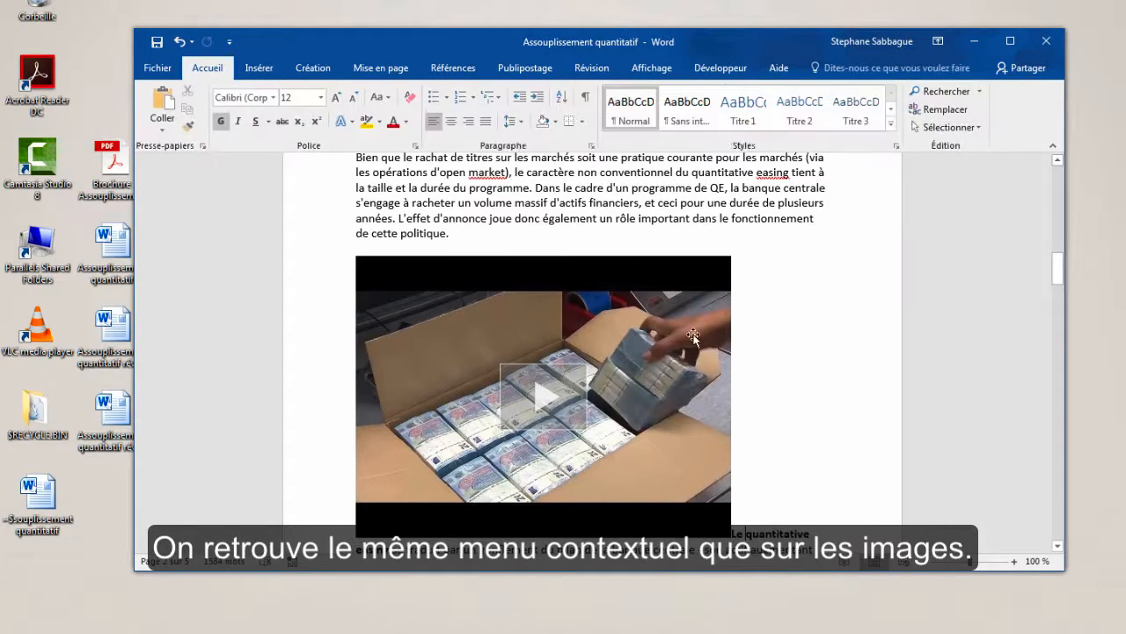
Play the inserted video inside the document, pause it, and return to the text.
click(547, 400)
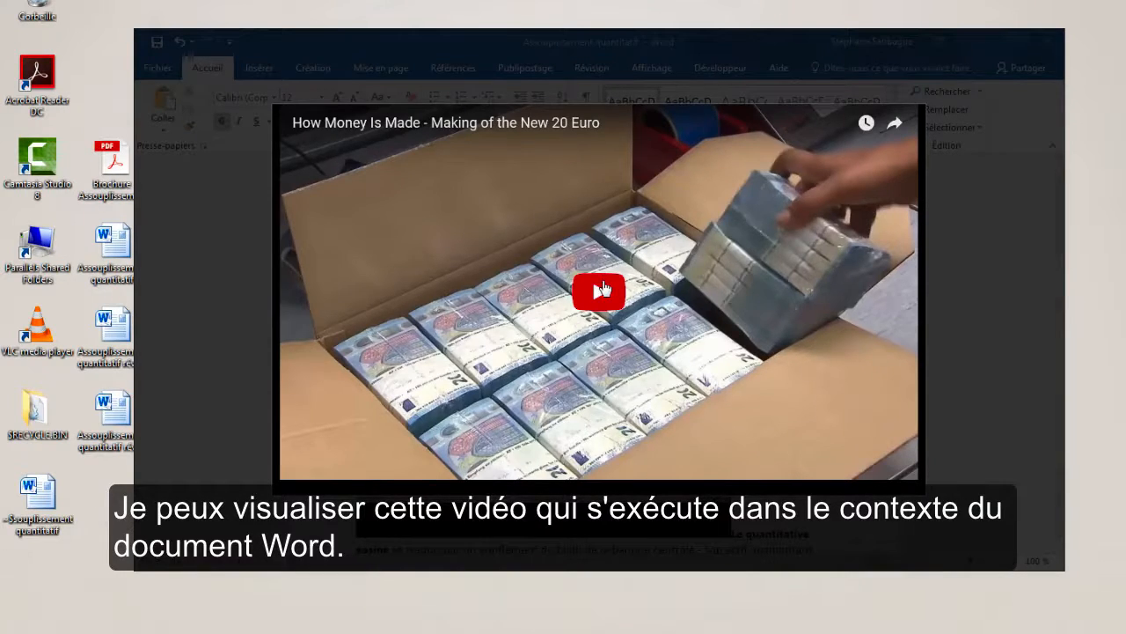
click(601, 291)
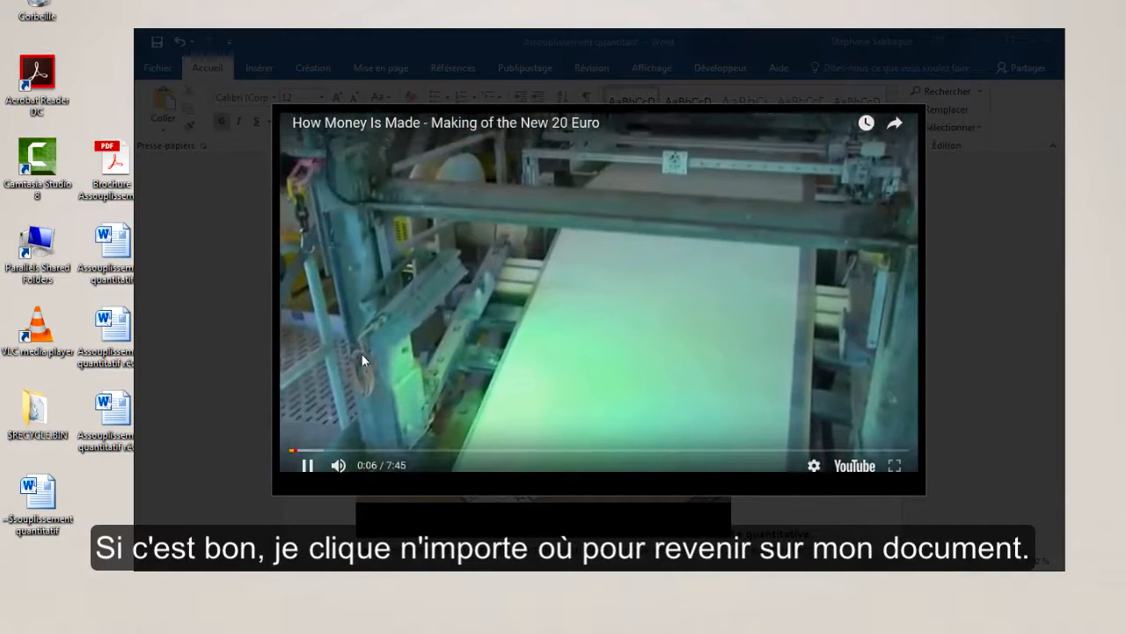
click(307, 464)
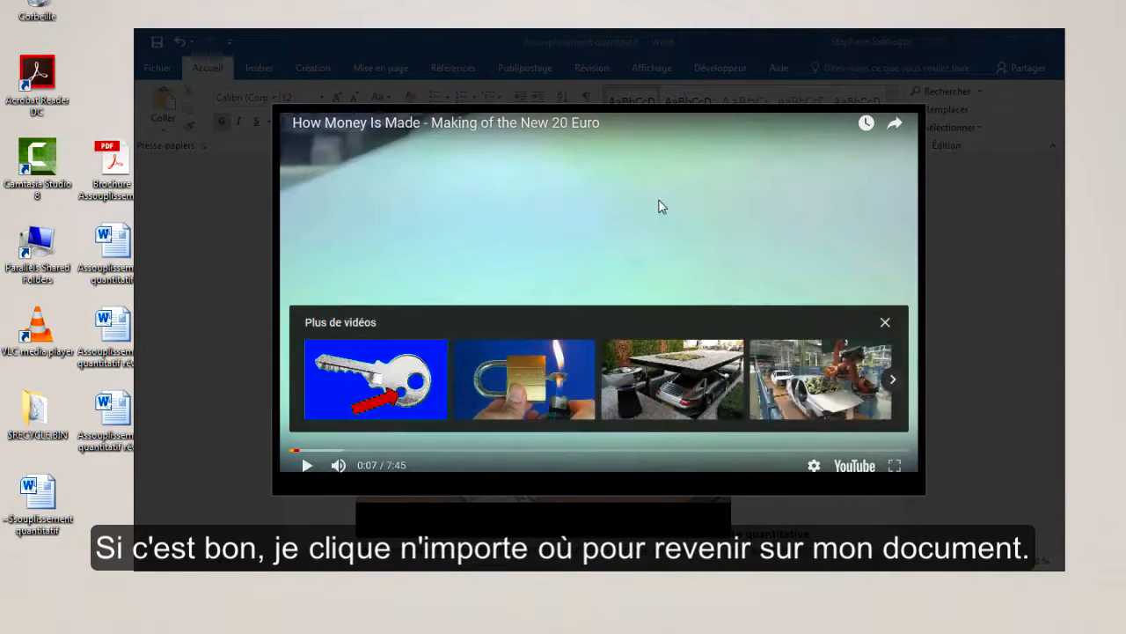
click(947, 309)
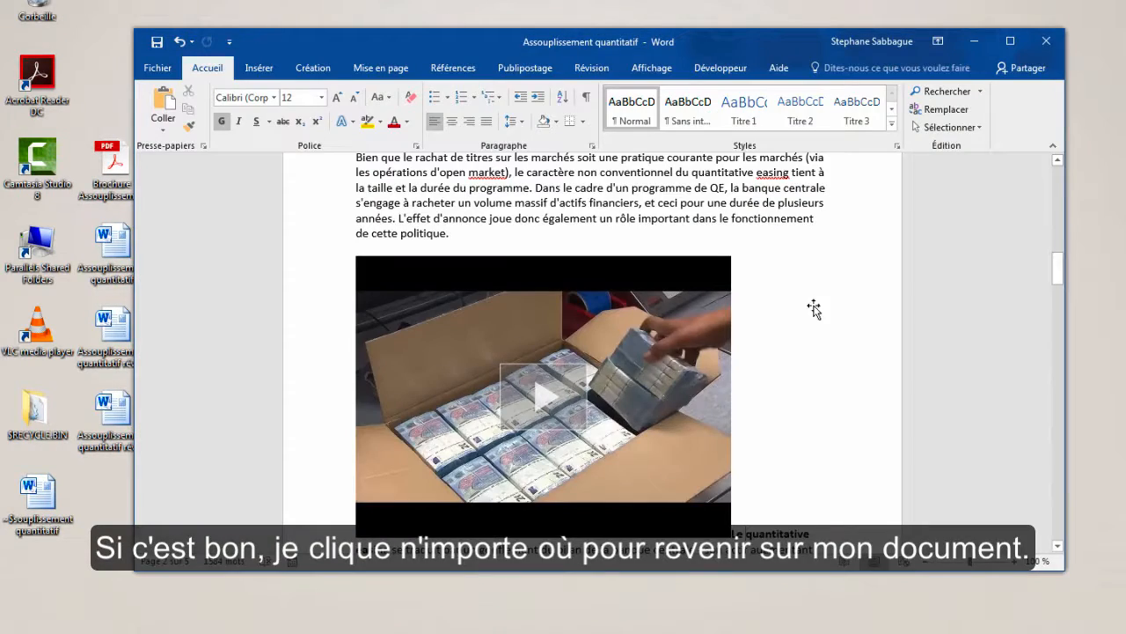
scroll(714, 335, down, 2)
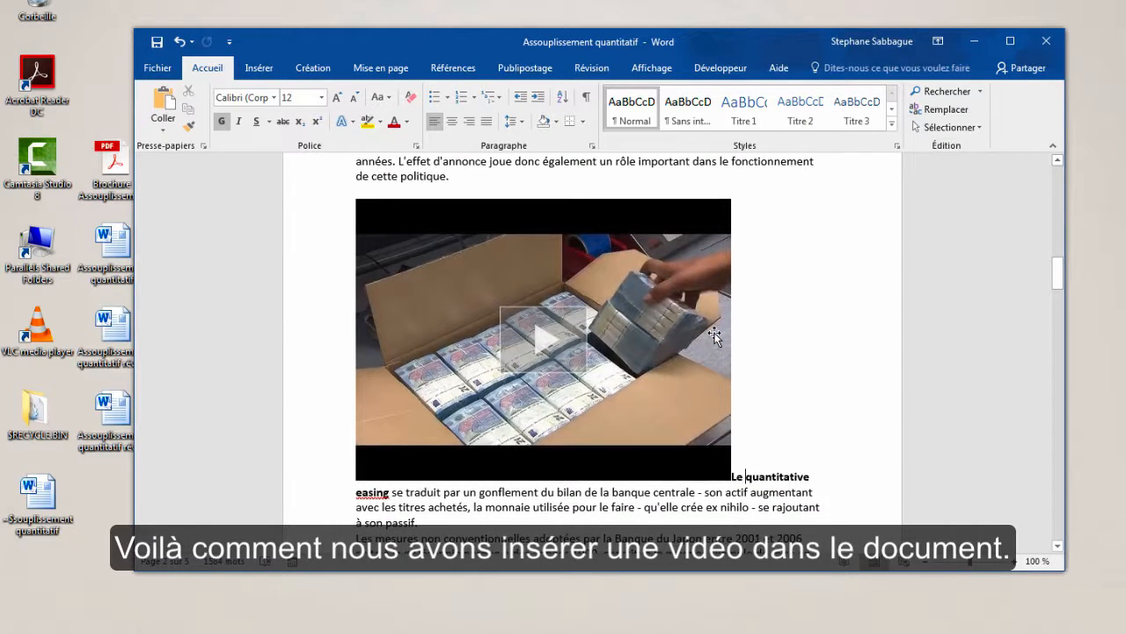